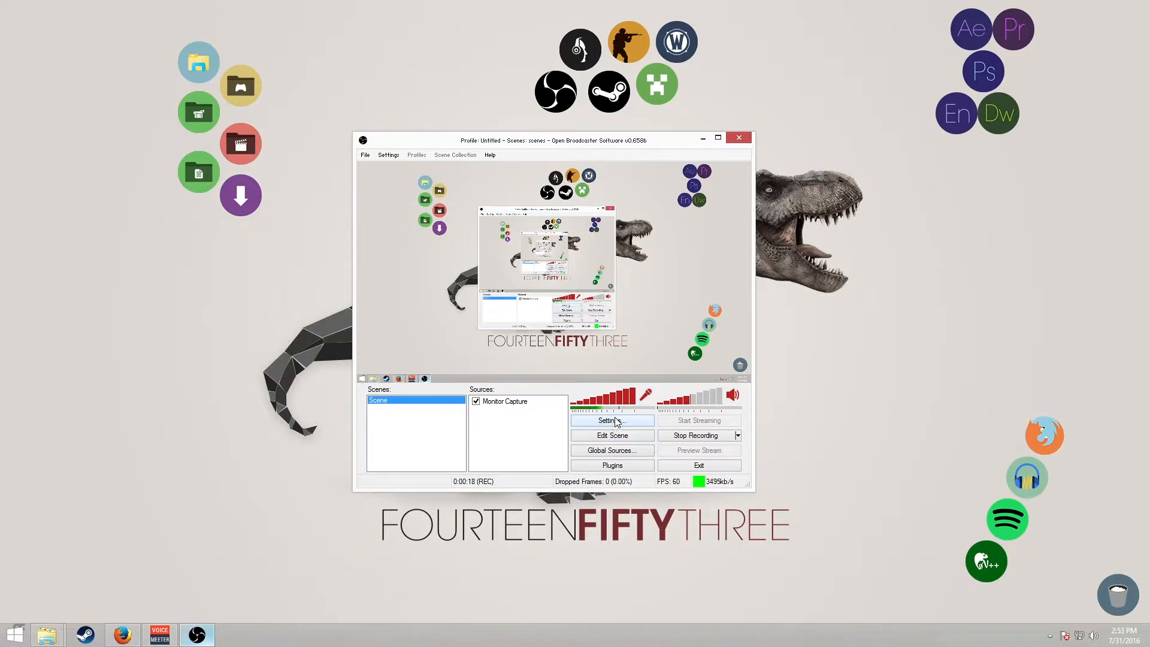
# Open the Settings dialog and examine the Encoding page's video and audio encoding options, including the maximum bitrate.
pyautogui.click(389, 156)
pyautogui.click(405, 170)
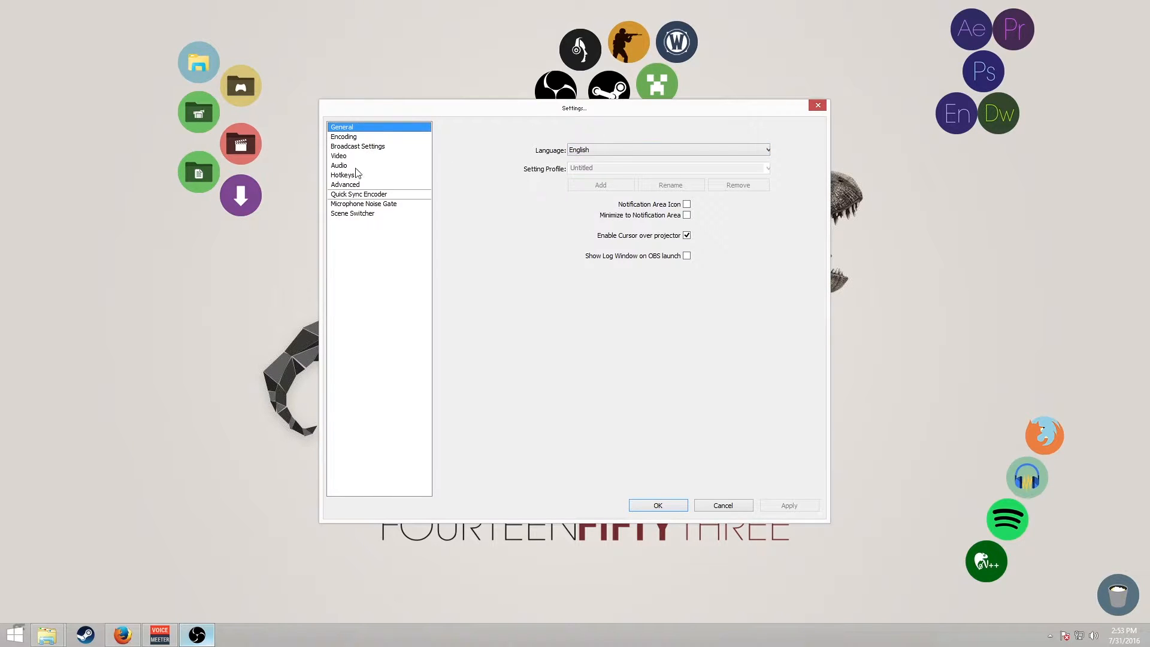
pyautogui.click(347, 136)
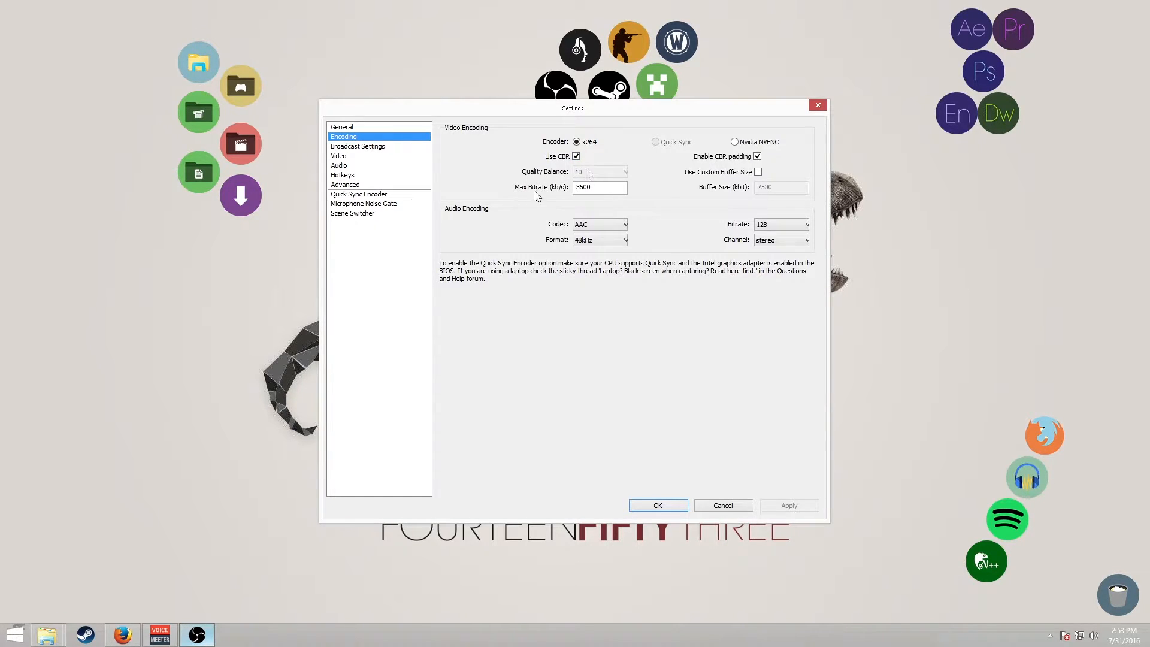
pyautogui.doubleClick(577, 186)
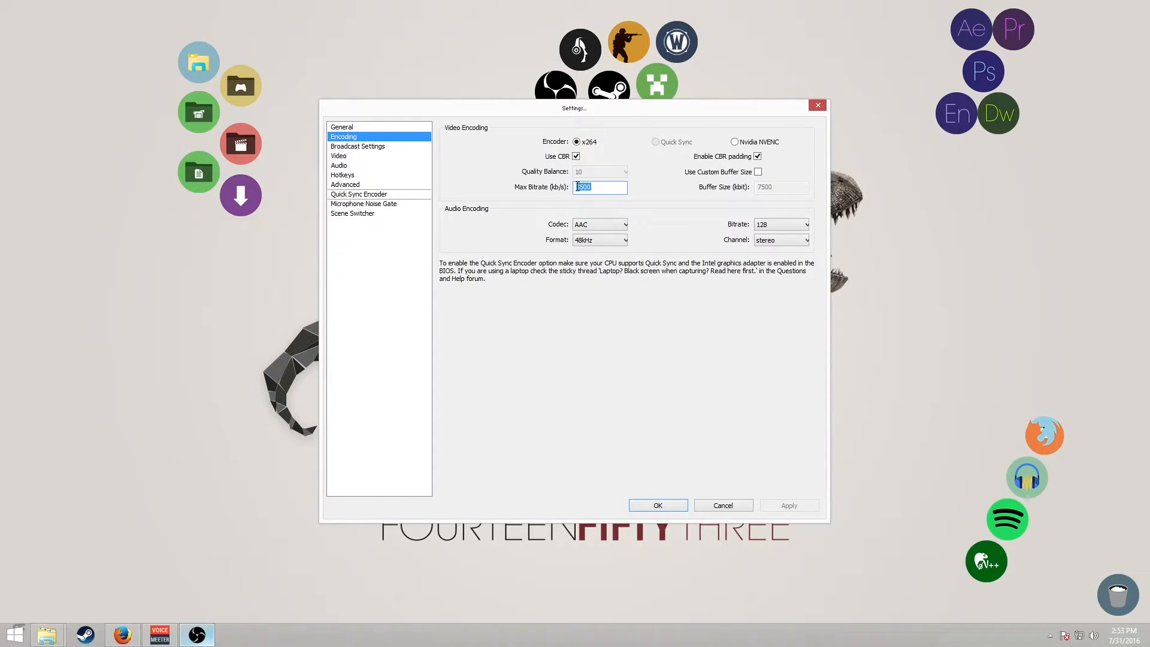
pyautogui.click(619, 188)
pyautogui.moveTo(585, 183); pyautogui.dragTo(582, 188)
pyautogui.click(578, 190)
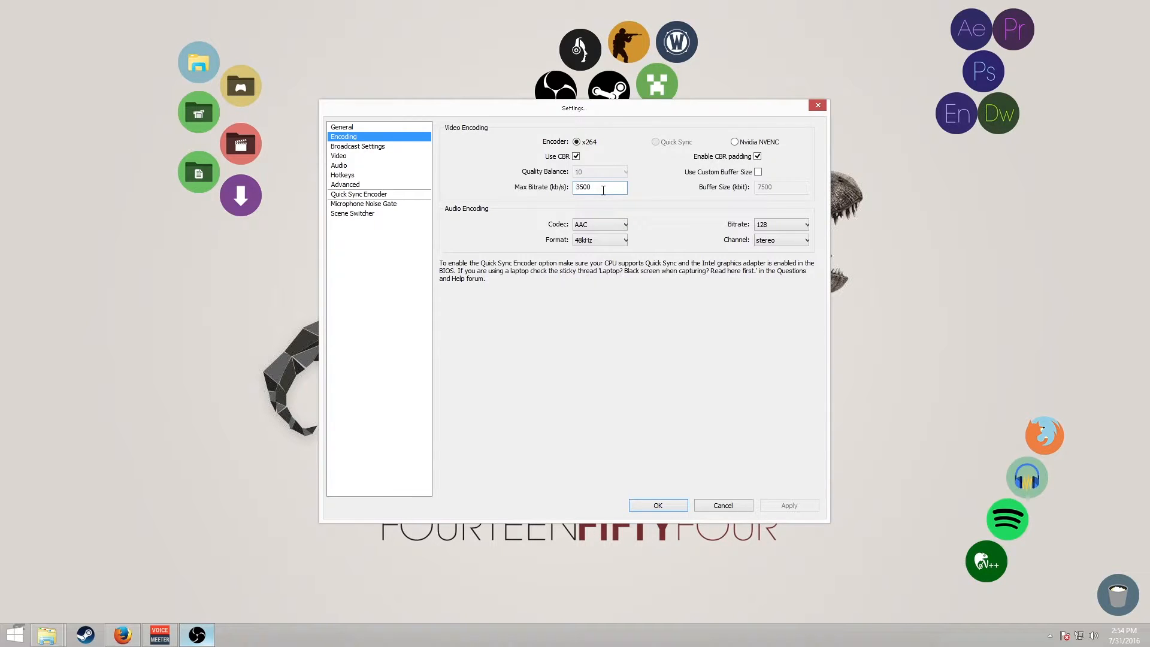
pyautogui.click(604, 189)
# Examine the Broadcast Settings page and its output mode choices.
pyautogui.click(357, 147)
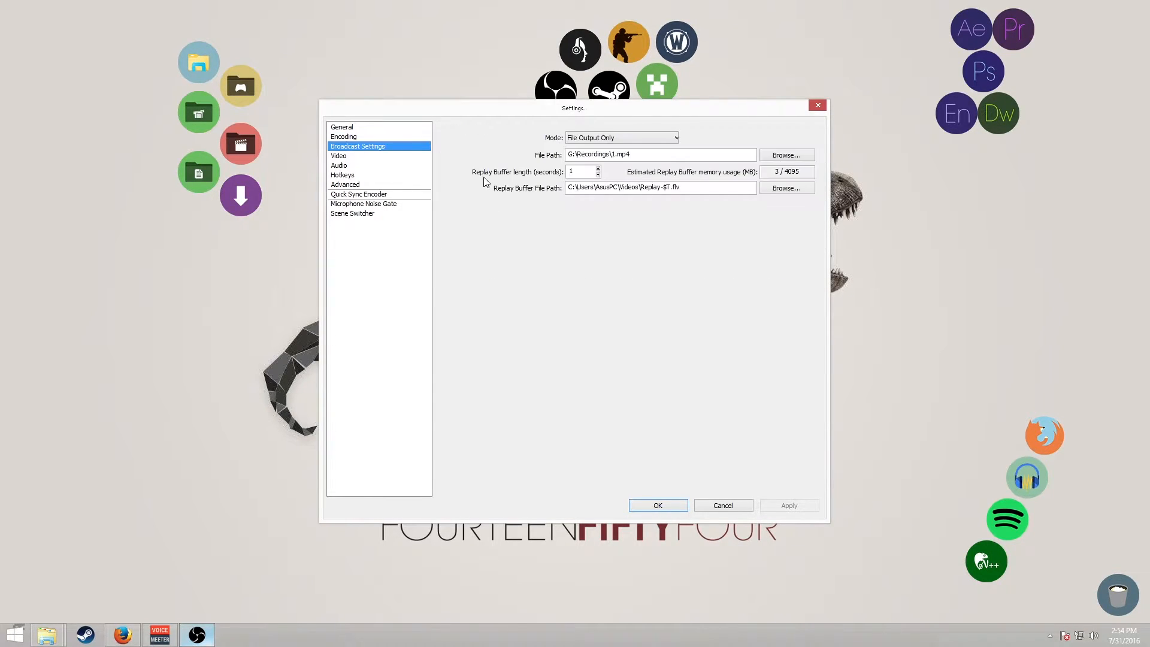
pyautogui.click(583, 138)
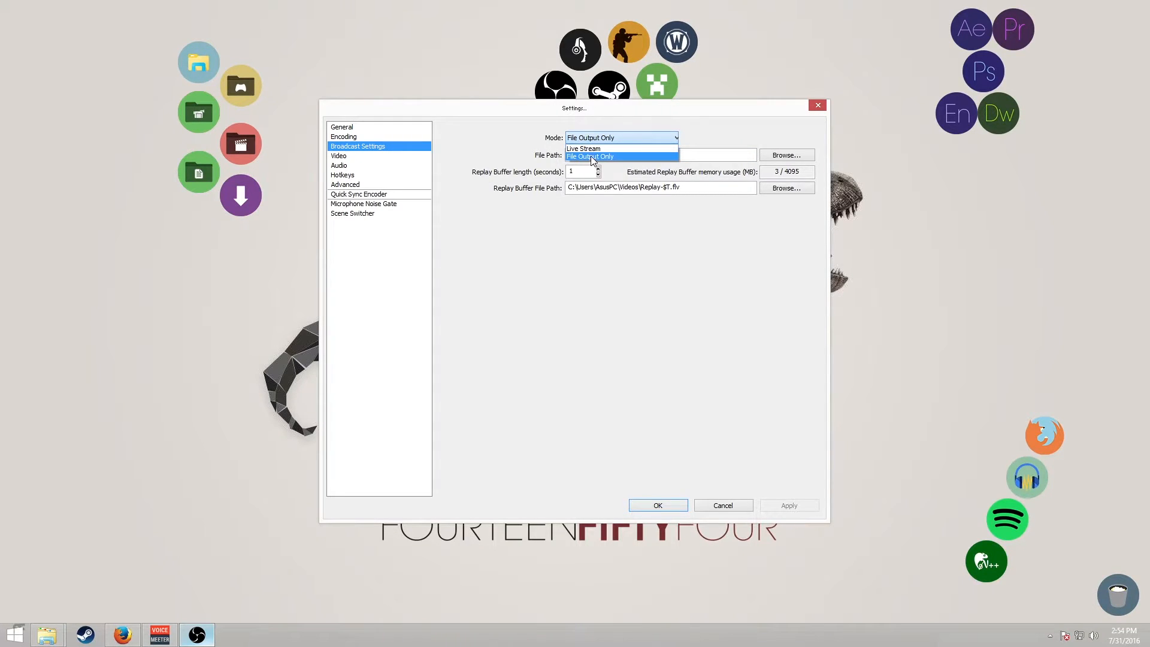
pyautogui.click(602, 251)
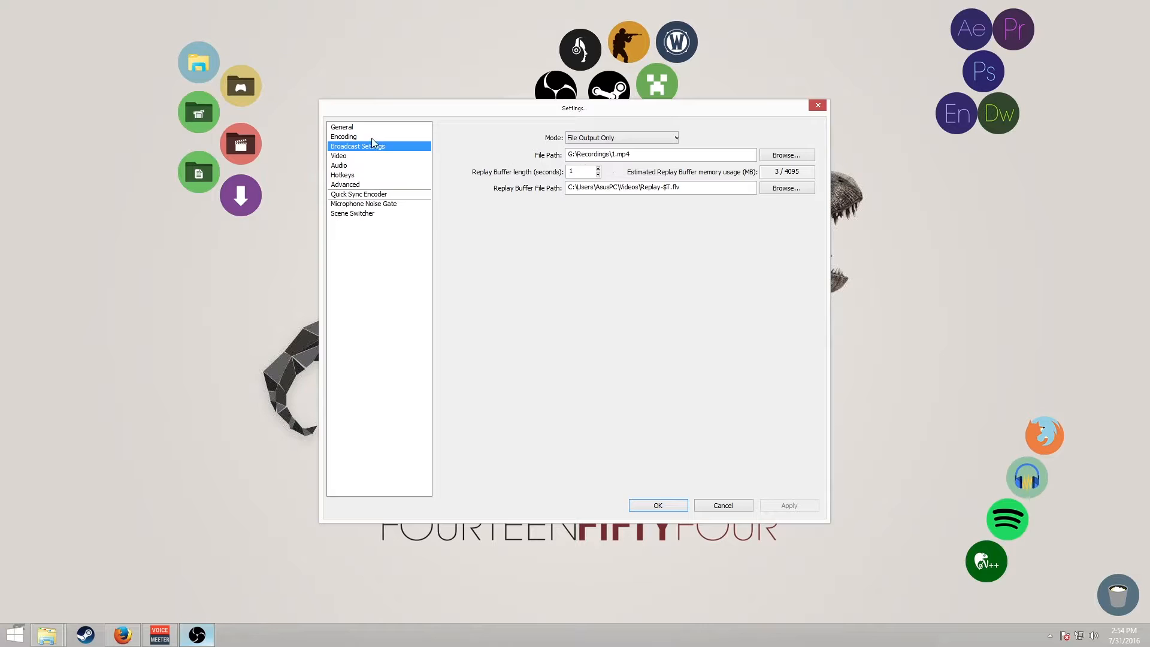
# Examine the Video page's adapter, base resolution, resolution downscale choices and FPS setting.
pyautogui.click(360, 156)
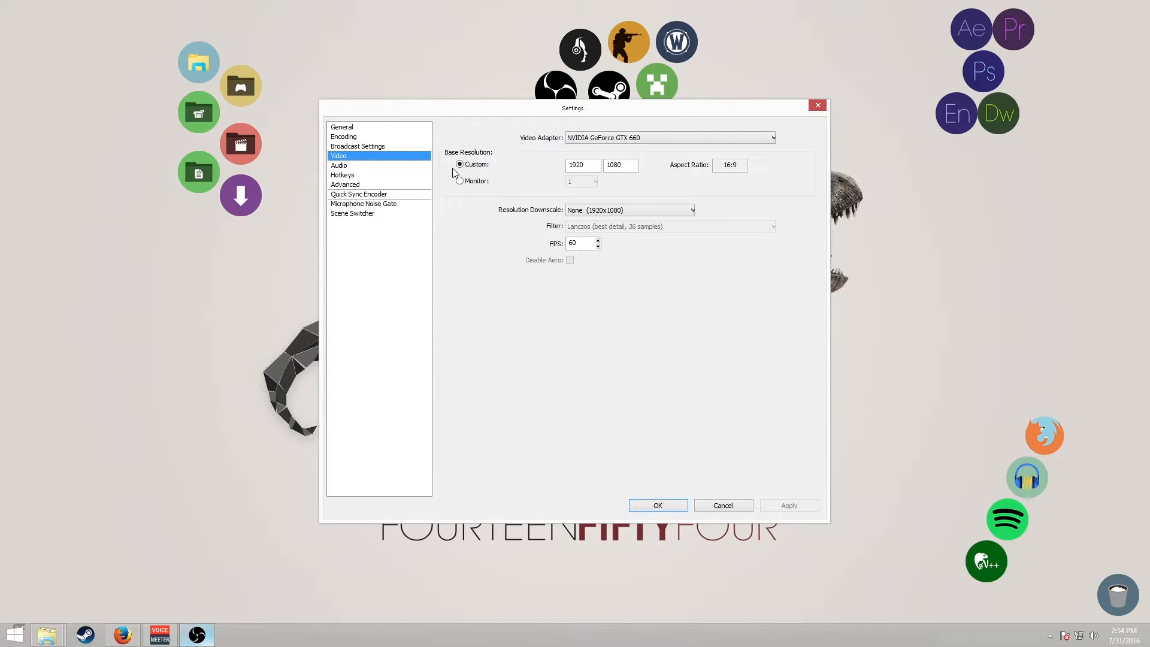
pyautogui.click(606, 139)
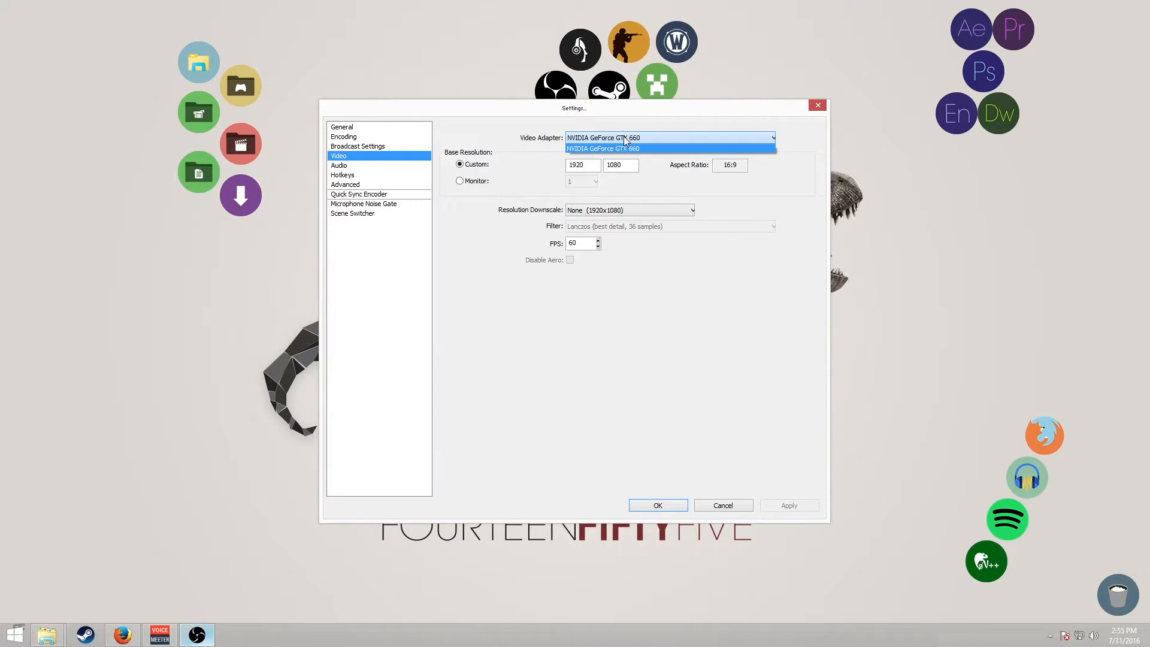
pyautogui.click(623, 137)
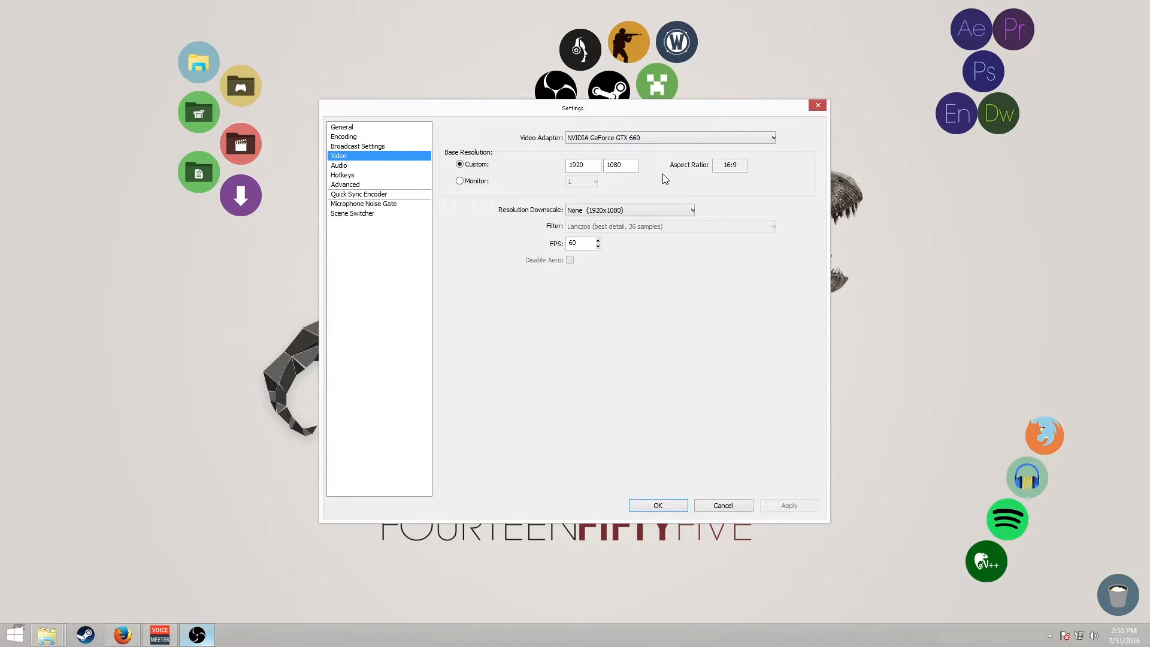
pyautogui.moveTo(584, 243); pyautogui.dragTo(552, 243)
pyautogui.click(595, 165)
pyautogui.click(608, 211)
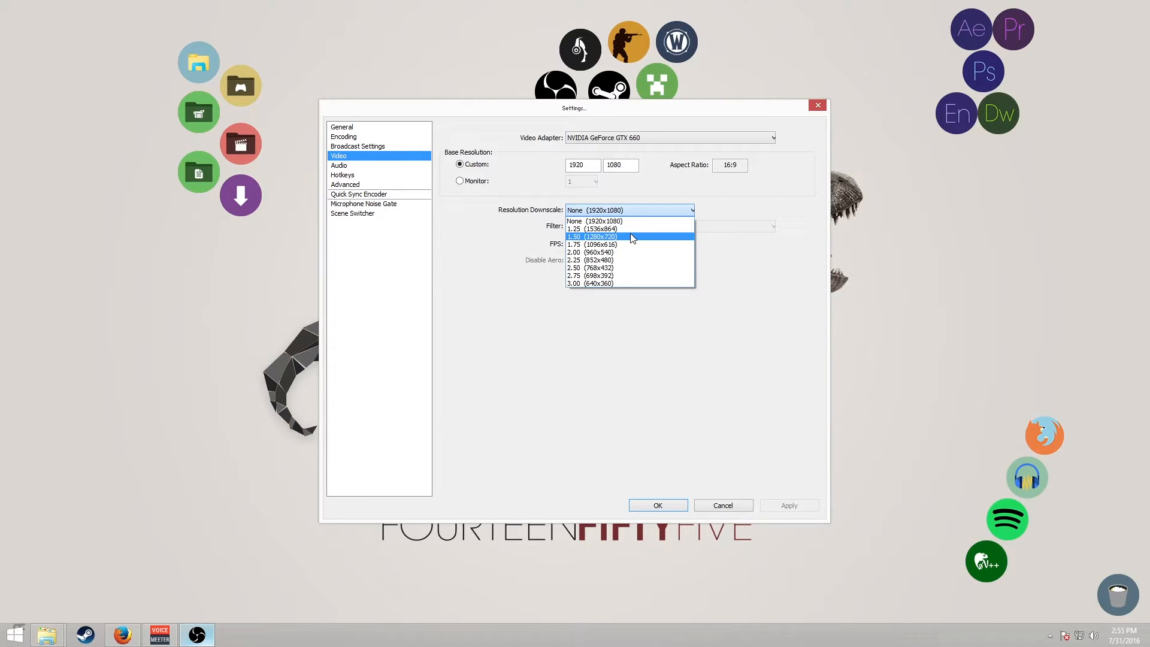
pyautogui.click(592, 324)
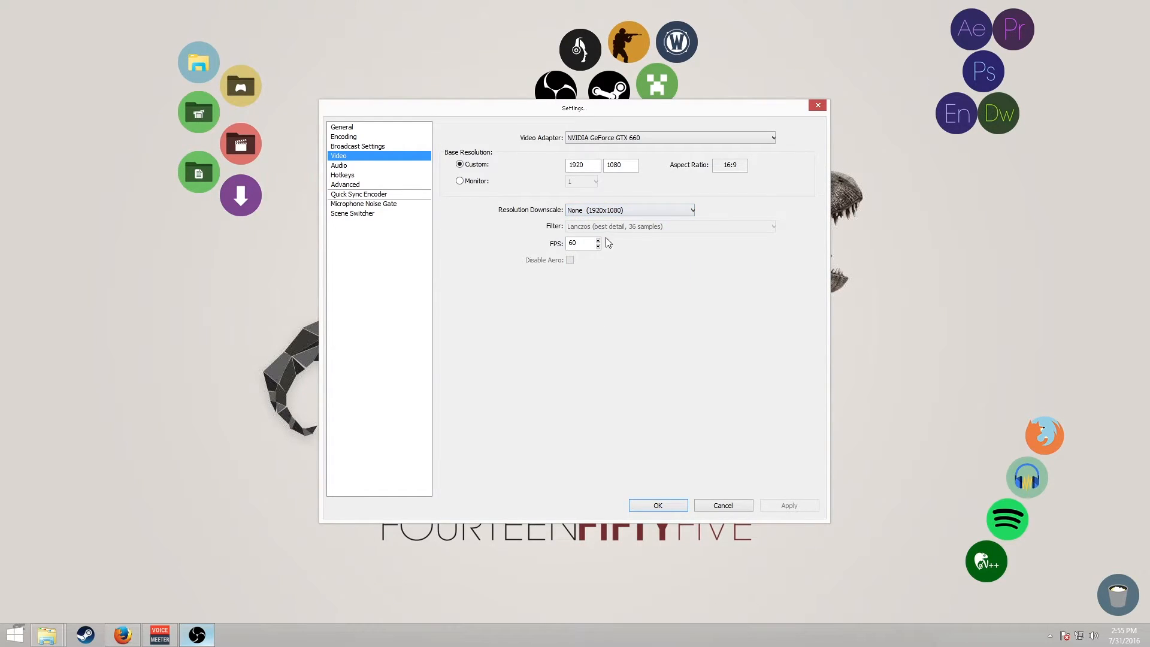
pyautogui.doubleClick(572, 243)
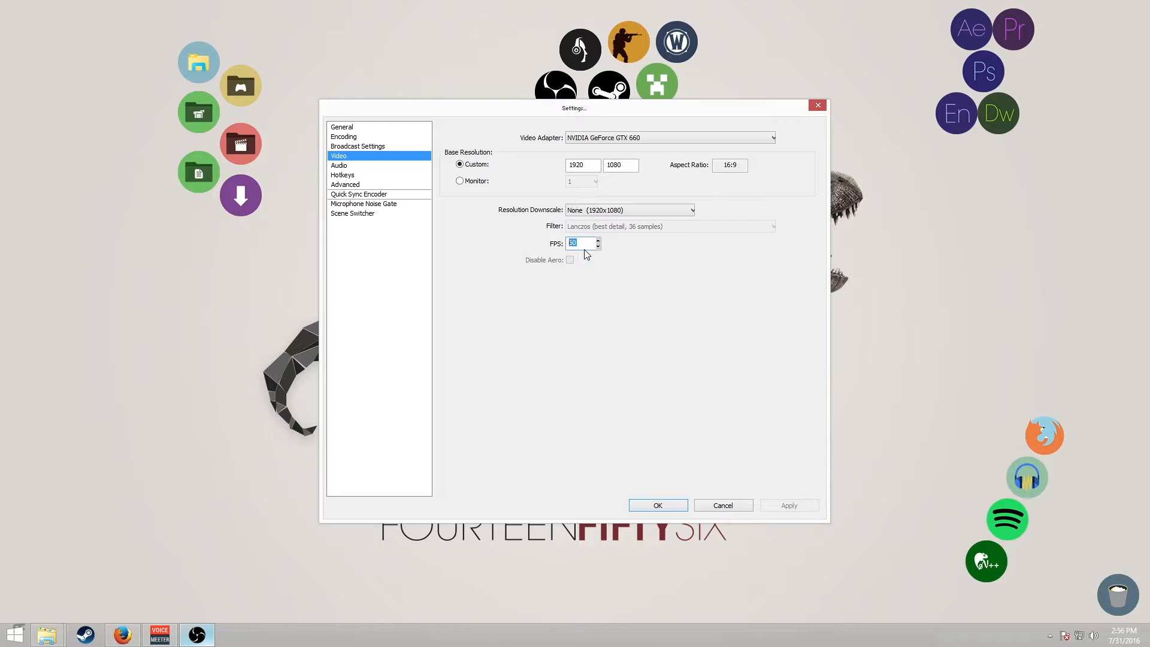
# Review the Audio, Hotkeys and Advanced settings pages.
pyautogui.click(387, 166)
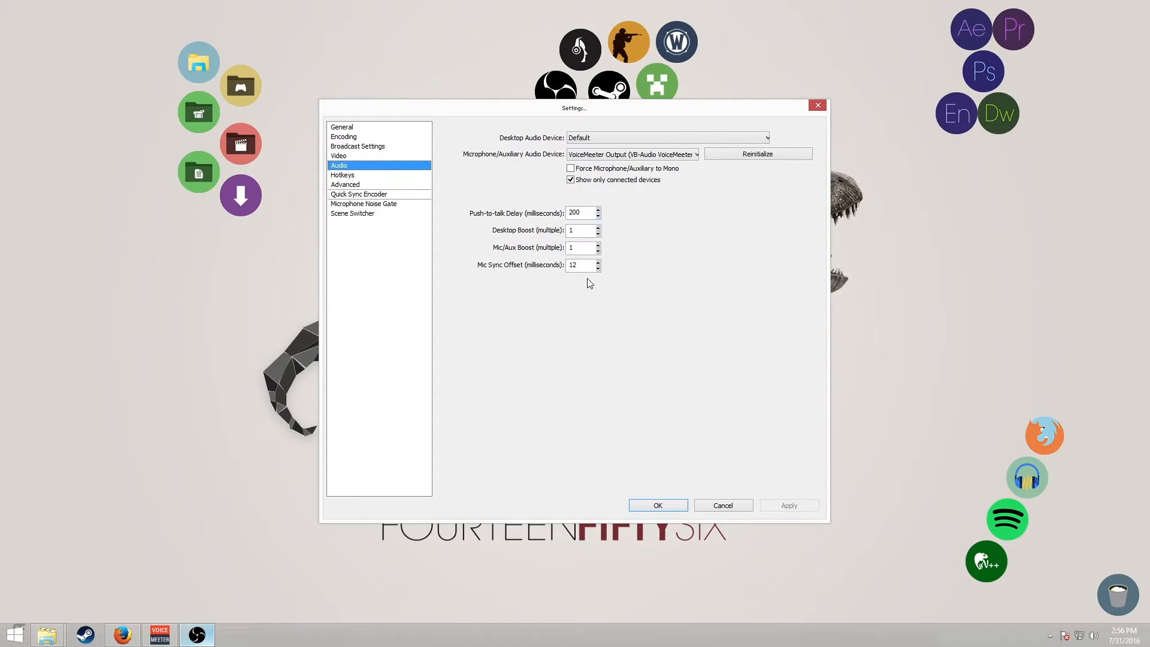
pyautogui.click(350, 175)
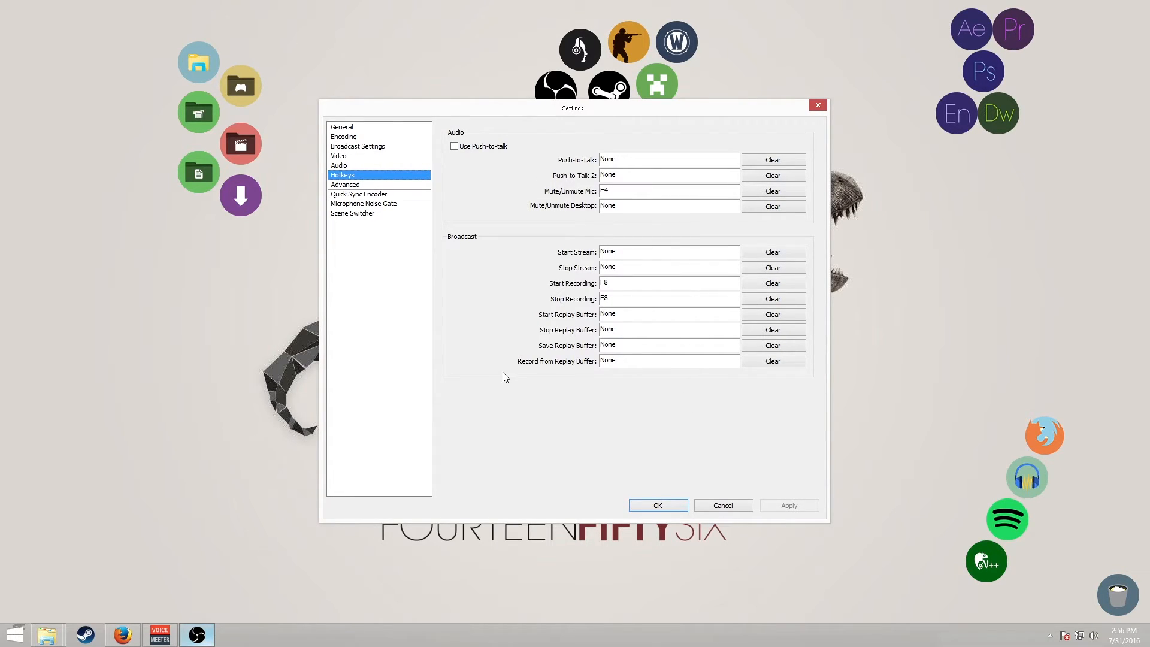
pyautogui.click(345, 184)
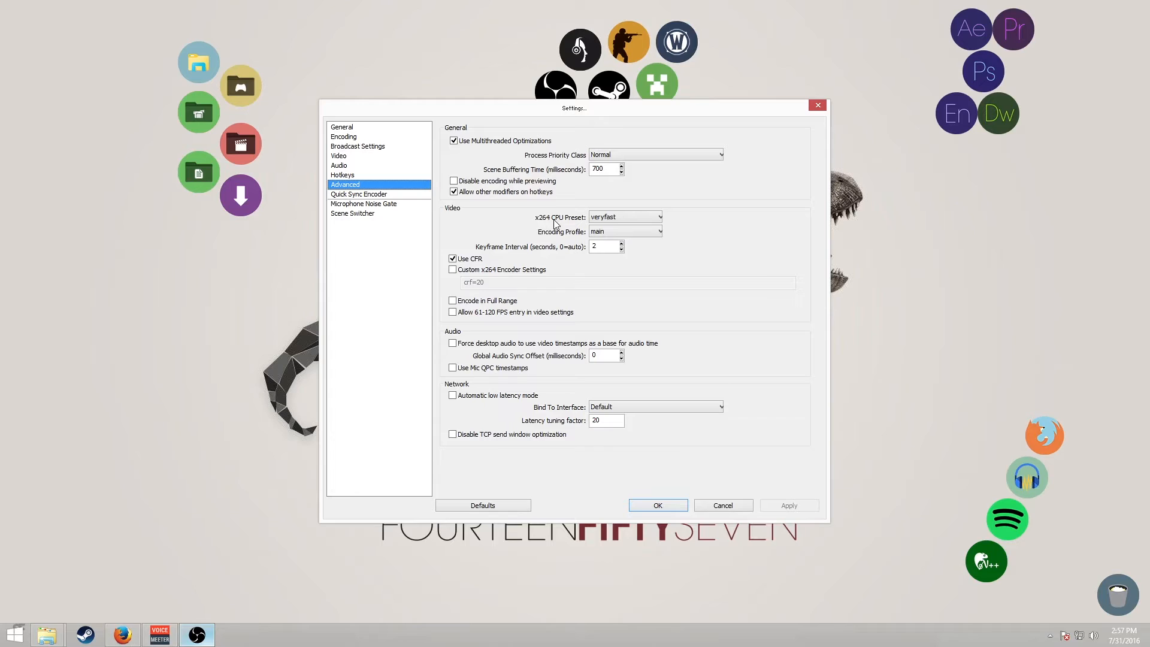
# Examine the x264 CPU preset and encoding profile choices on the Advanced page.
pyautogui.click(612, 218)
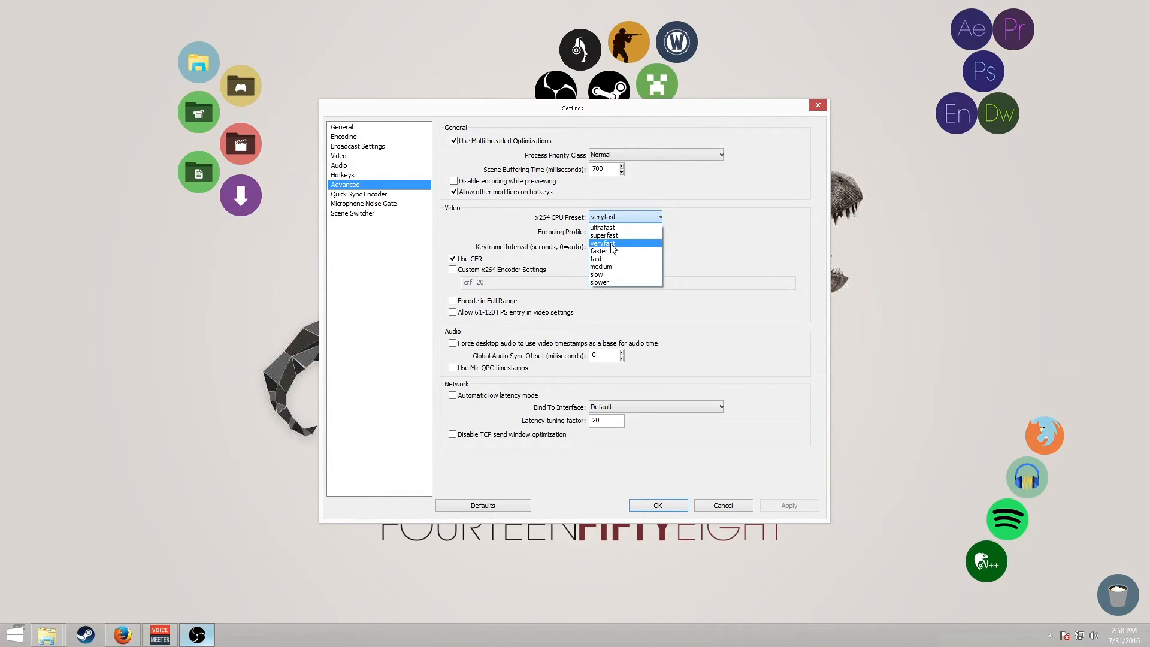
pyautogui.click(644, 214)
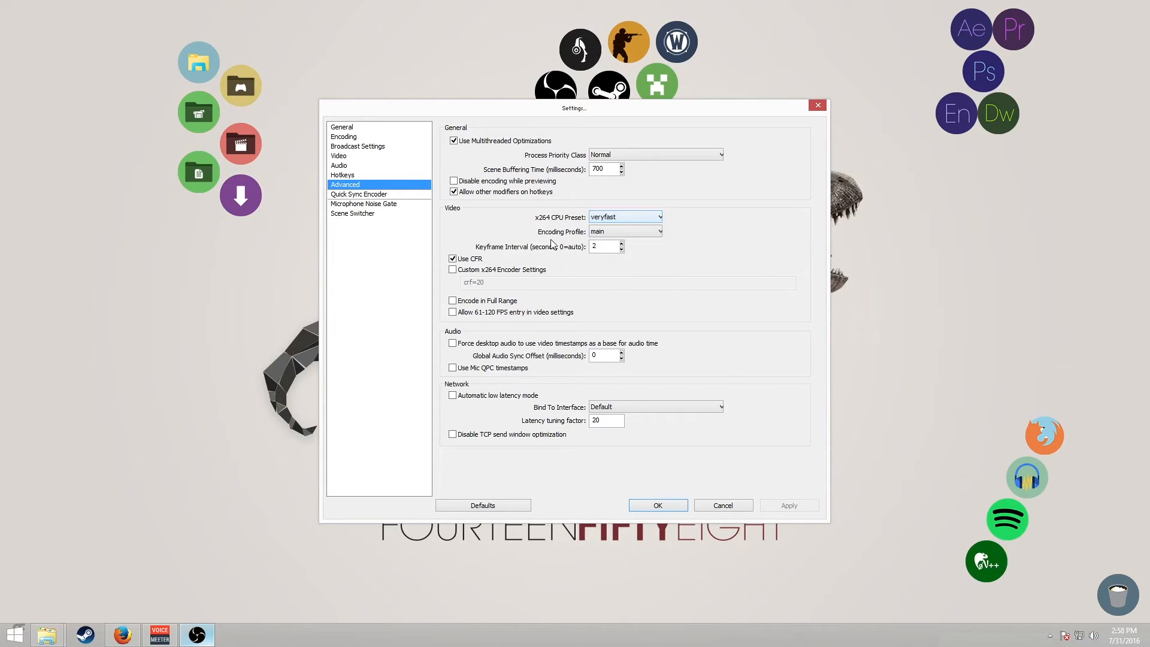
pyautogui.click(628, 232)
pyautogui.click(627, 232)
pyautogui.doubleClick(593, 356)
pyautogui.click(600, 368)
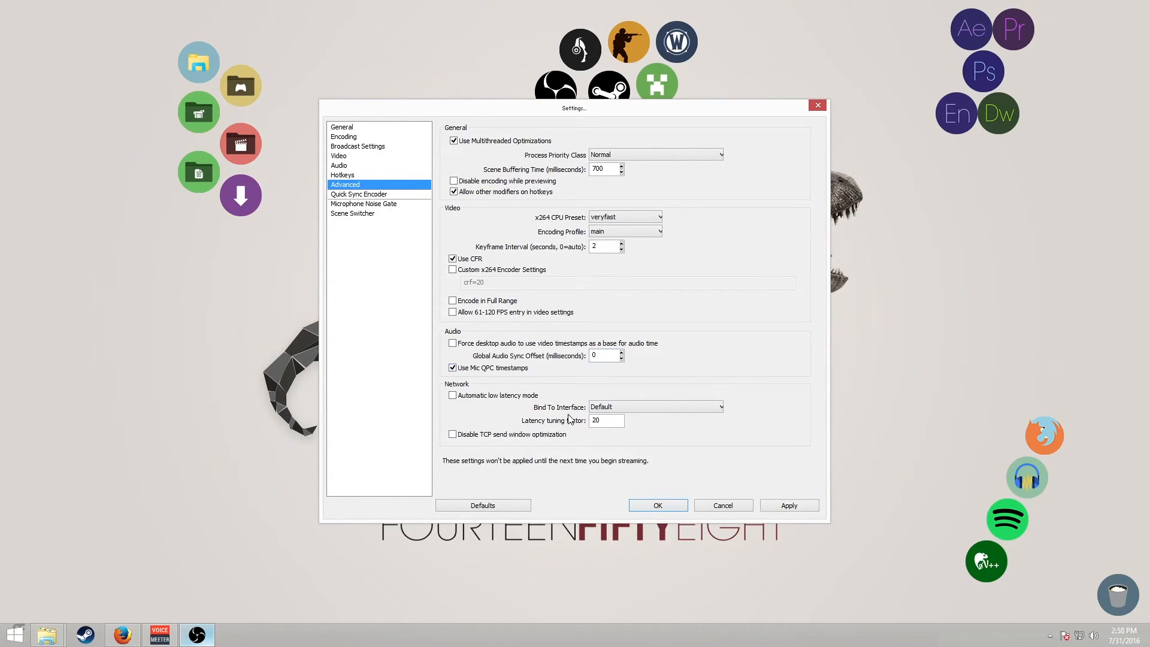
pyautogui.click(484, 368)
pyautogui.click(381, 204)
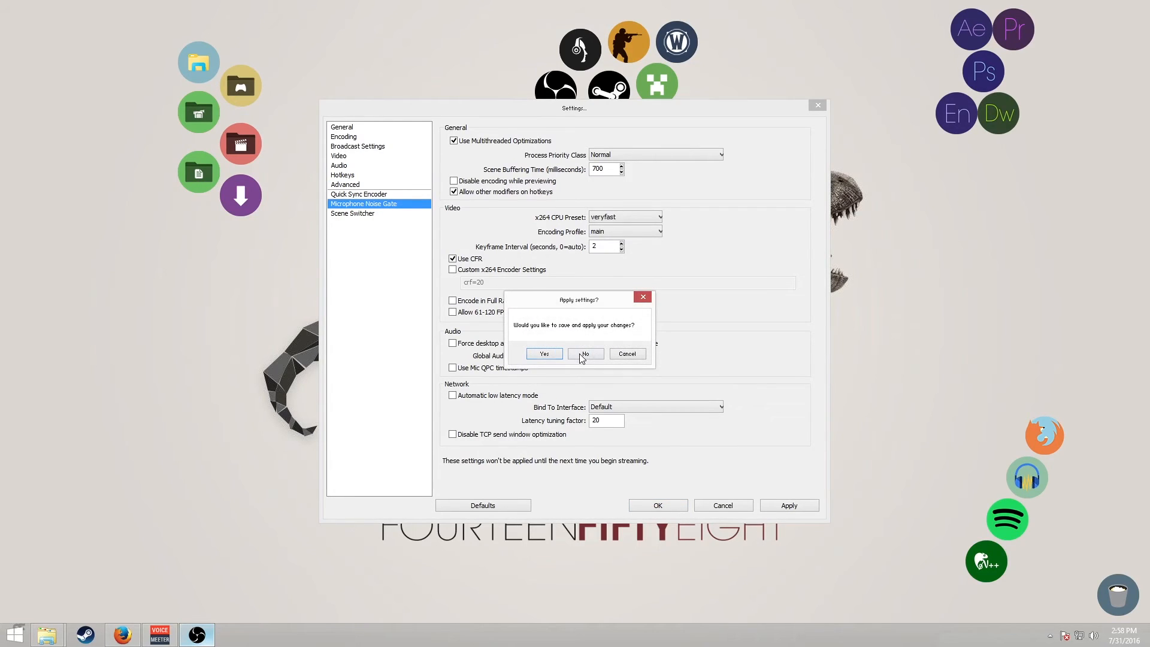
pyautogui.click(582, 354)
# Review the Scene Switcher and Quick Sync Encoder pages, then close Settings without saving.
pyautogui.click(383, 214)
pyautogui.click(368, 194)
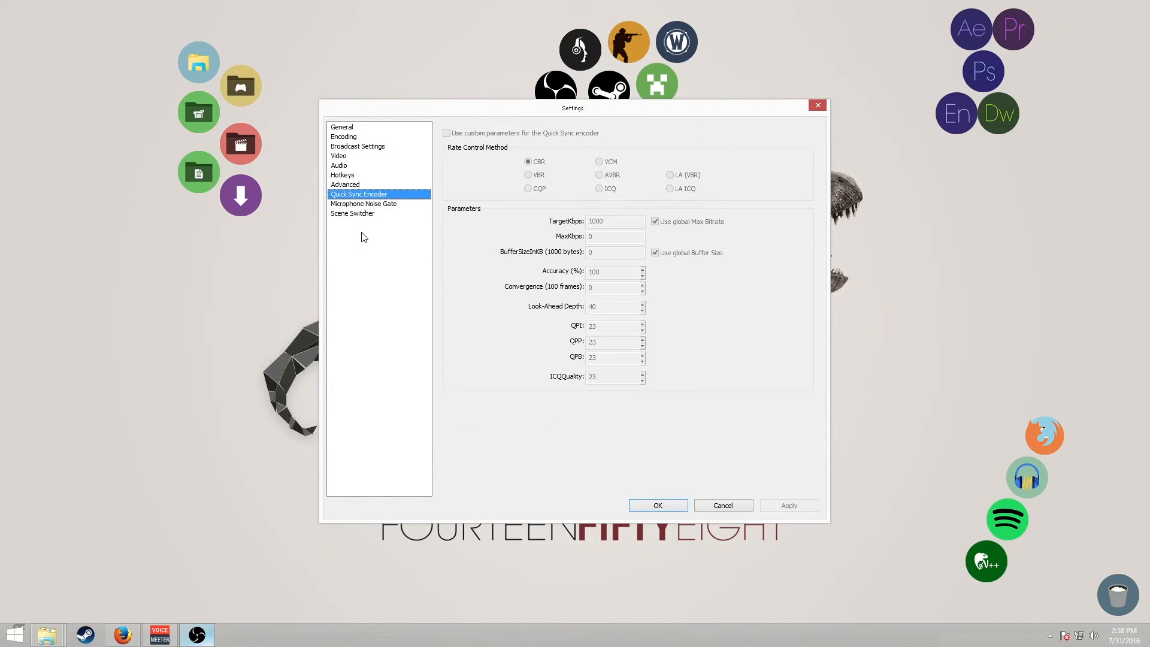
pyautogui.click(728, 507)
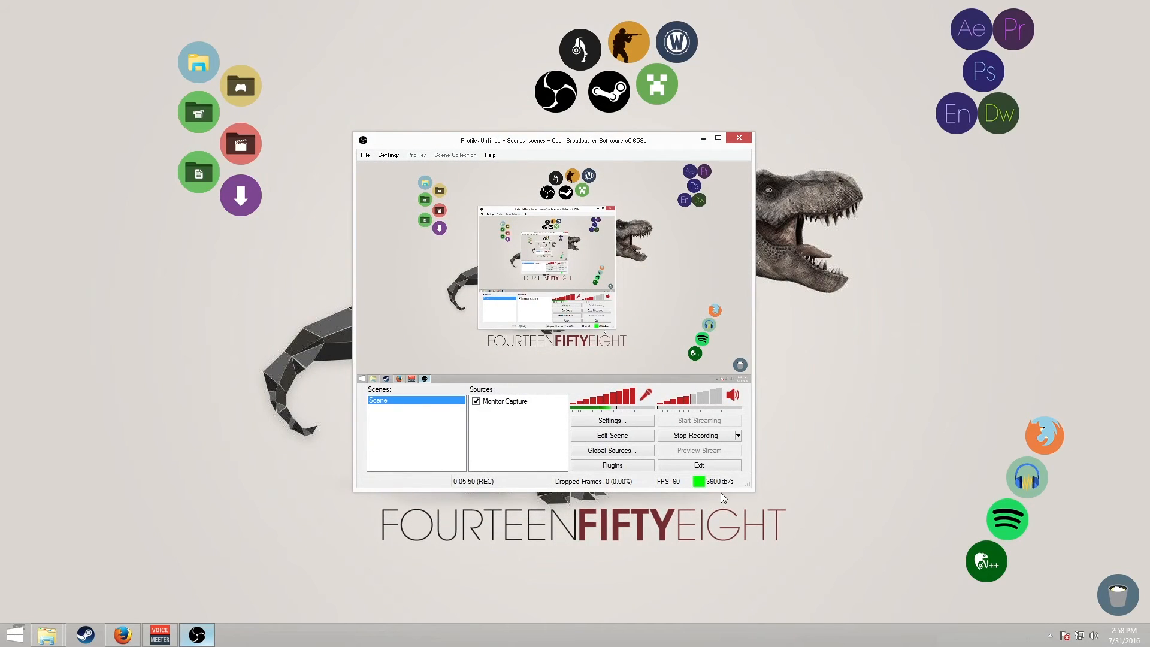